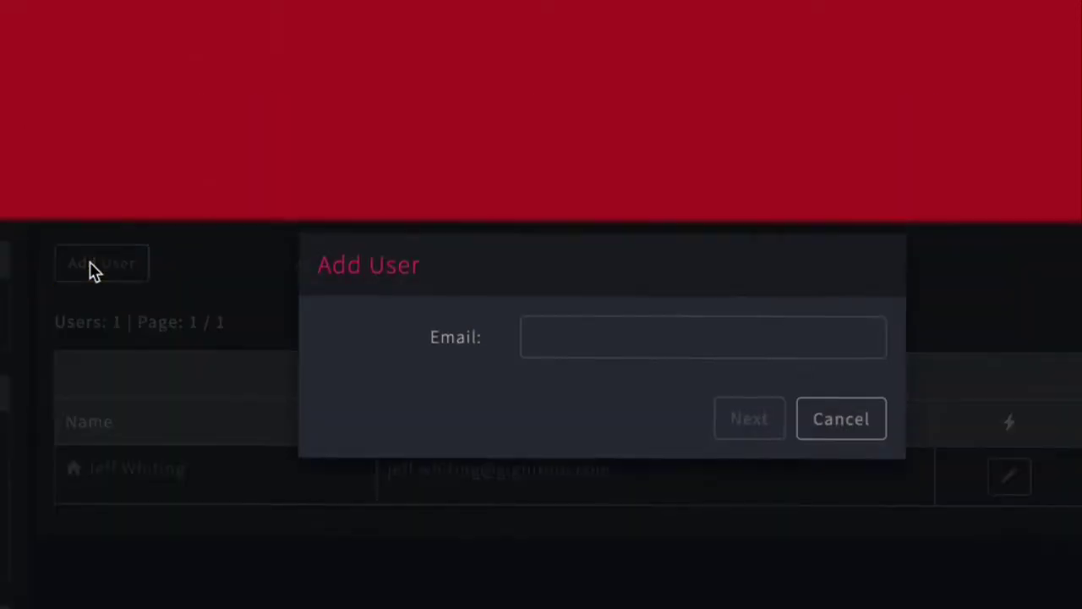
Add the team member's email to the enterprise on the Pro plan, assigning View Only
{"action": "left_click", "coordinate": [604, 331]}
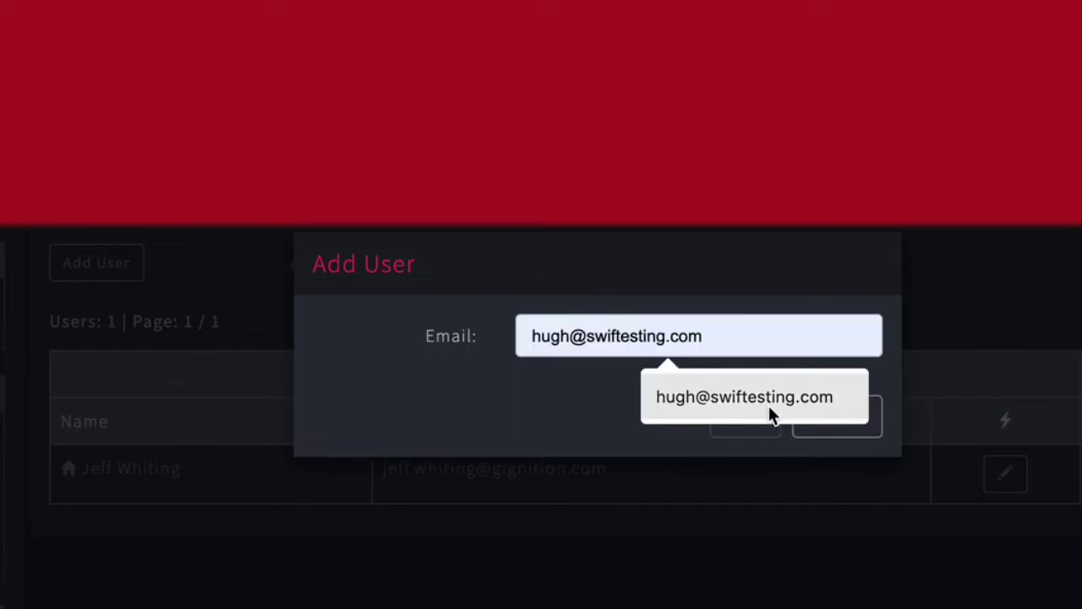
{"action": "left_click", "coordinate": [768, 405]}
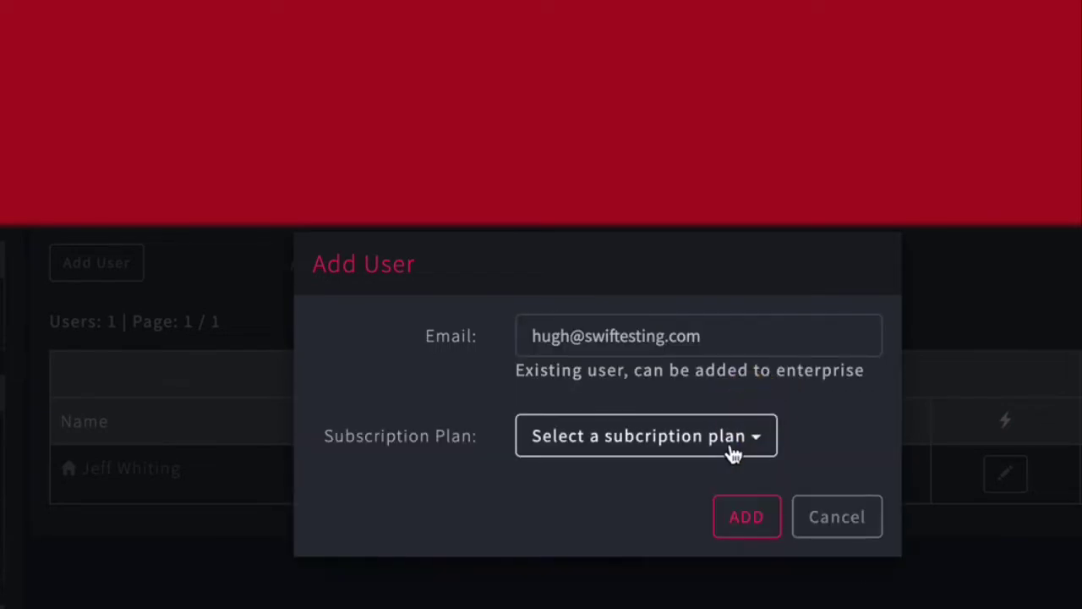
{"action": "left_click", "coordinate": [732, 453]}
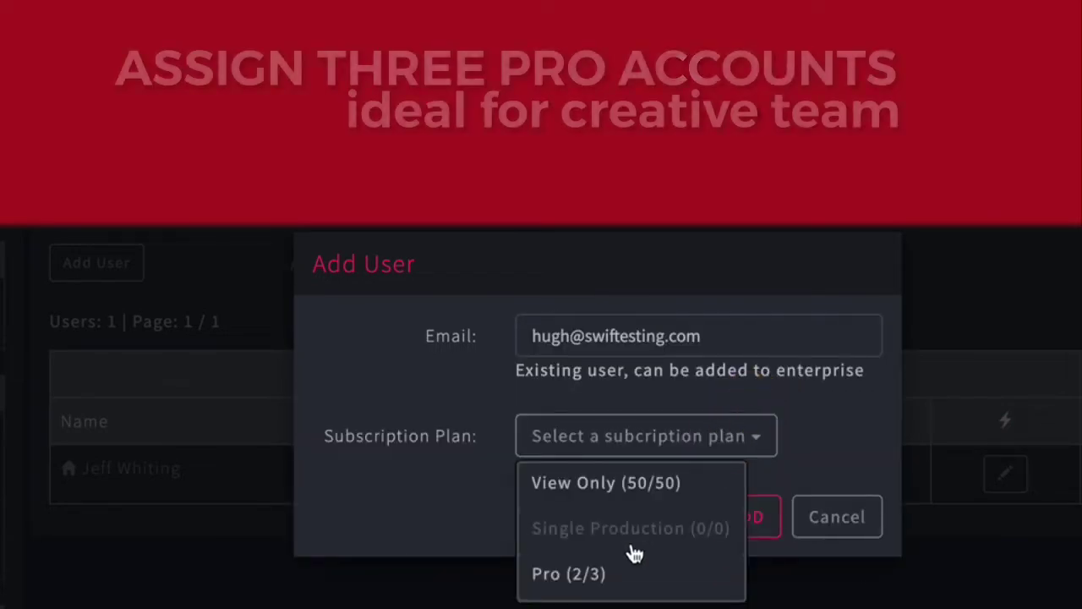
{"action": "left_click", "coordinate": [611, 579]}
{"action": "left_click", "coordinate": [743, 517]}
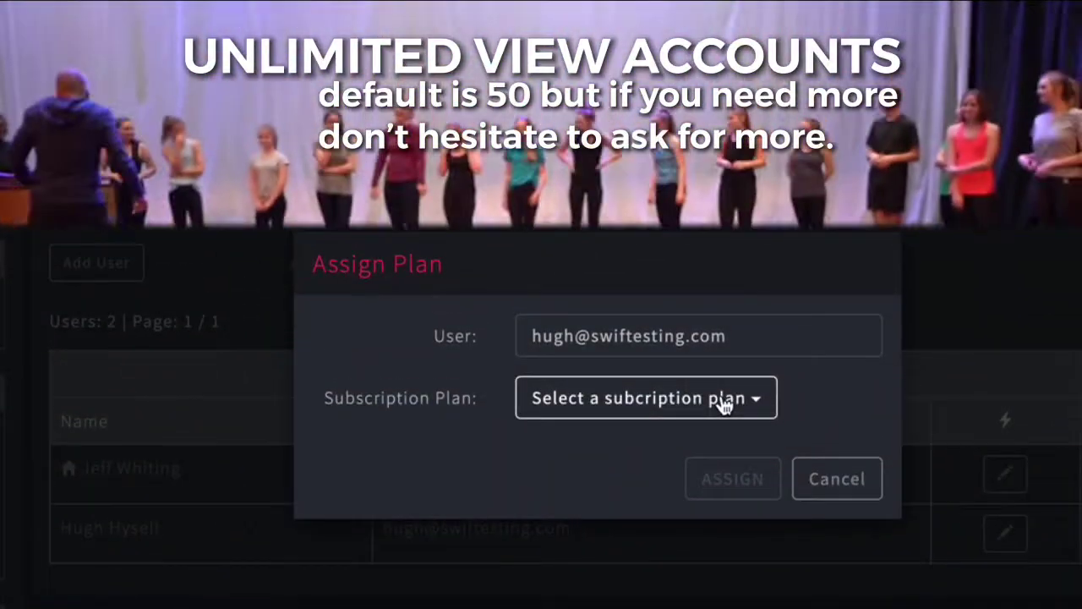
{"action": "left_click", "coordinate": [723, 405]}
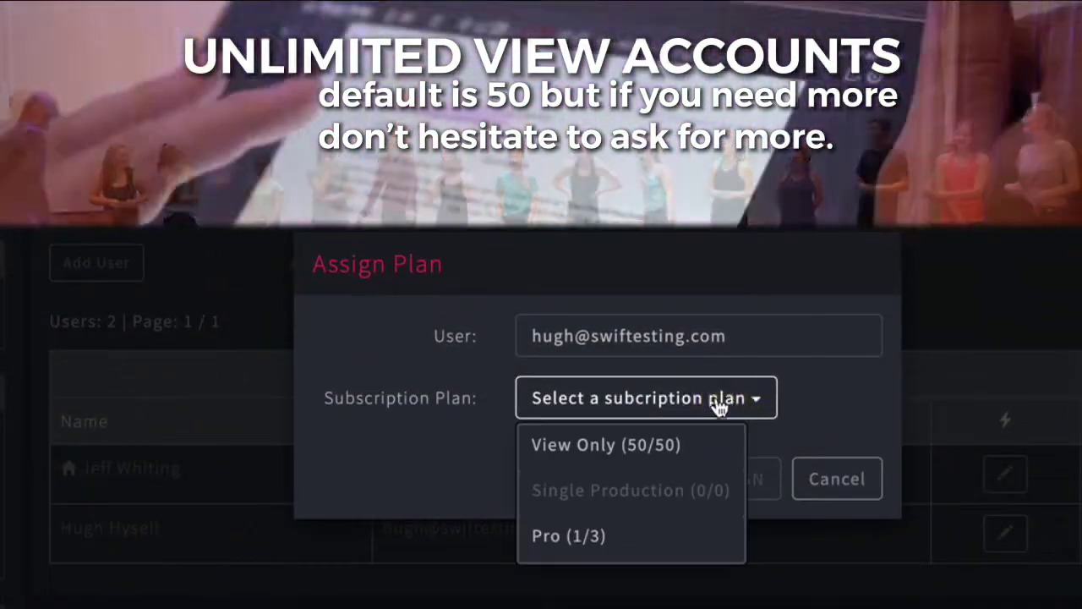
{"action": "left_click", "coordinate": [646, 448]}
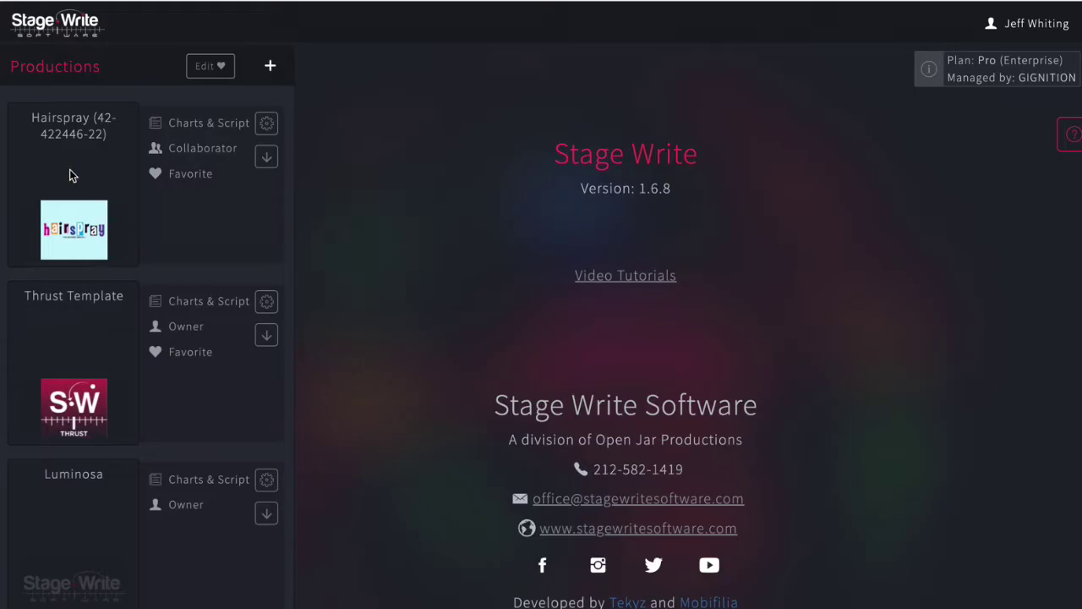
Invite a collaborator by email to the Hairspray production with Full content access
{"action": "left_click", "coordinate": [71, 205]}
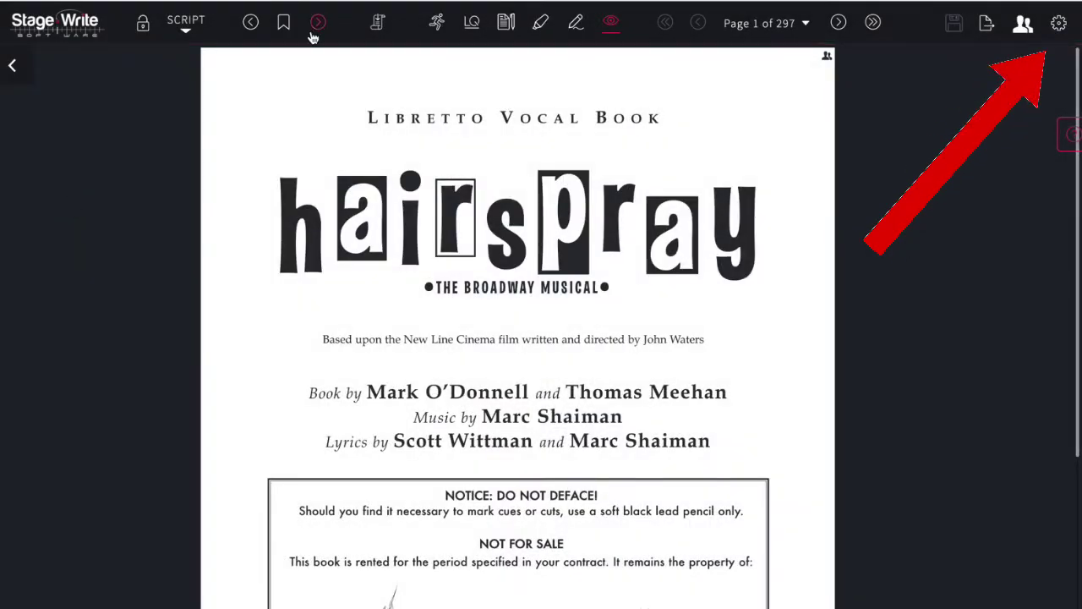
{"action": "left_click", "coordinate": [1059, 25]}
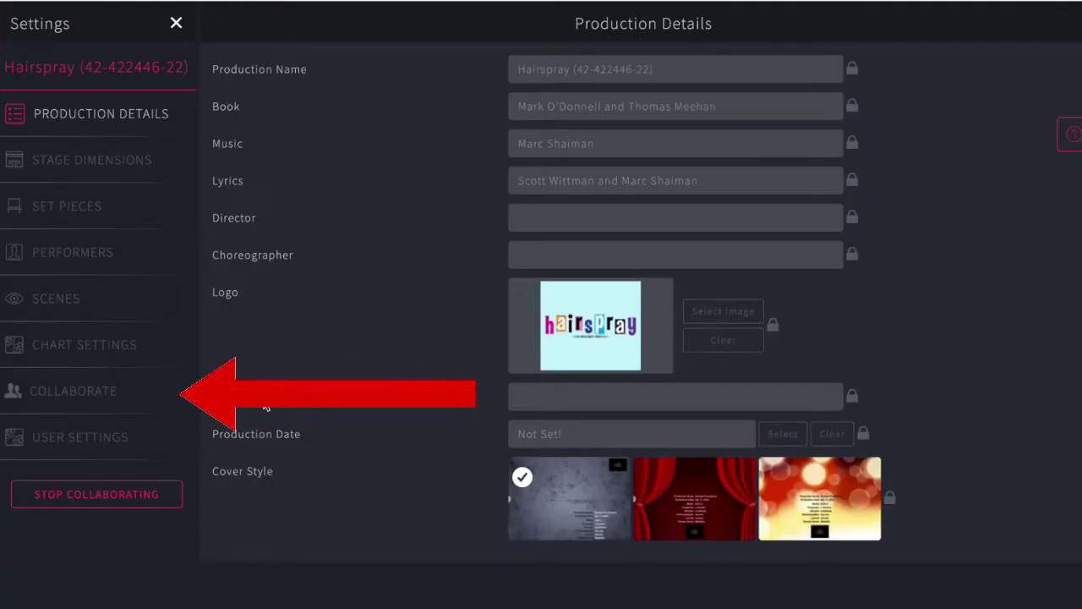
{"action": "left_click", "coordinate": [107, 392]}
{"action": "left_click", "coordinate": [235, 22]}
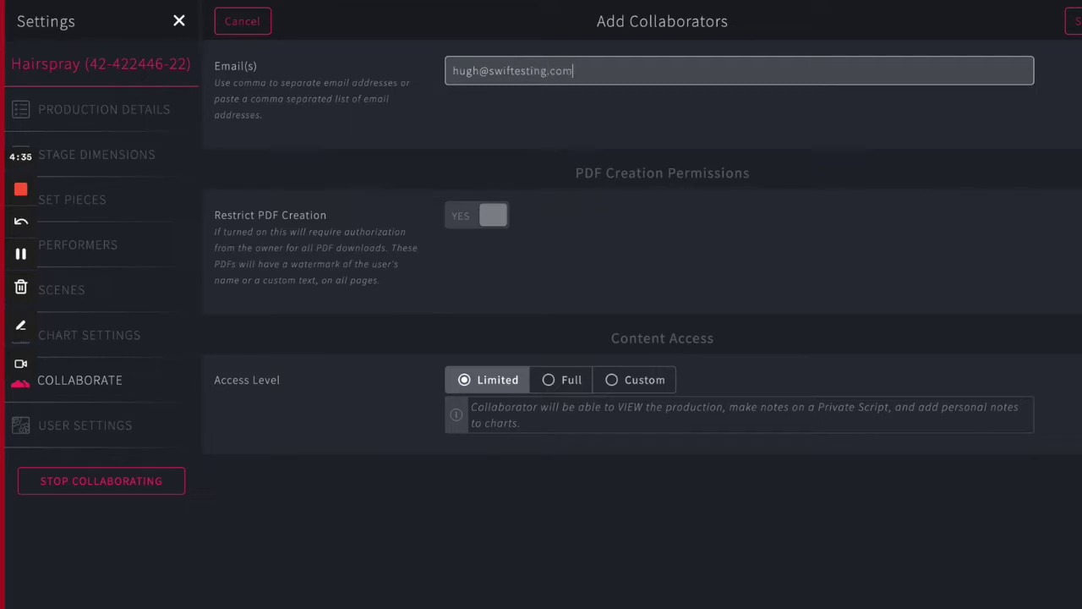
{"action": "key", "text": "Return"}
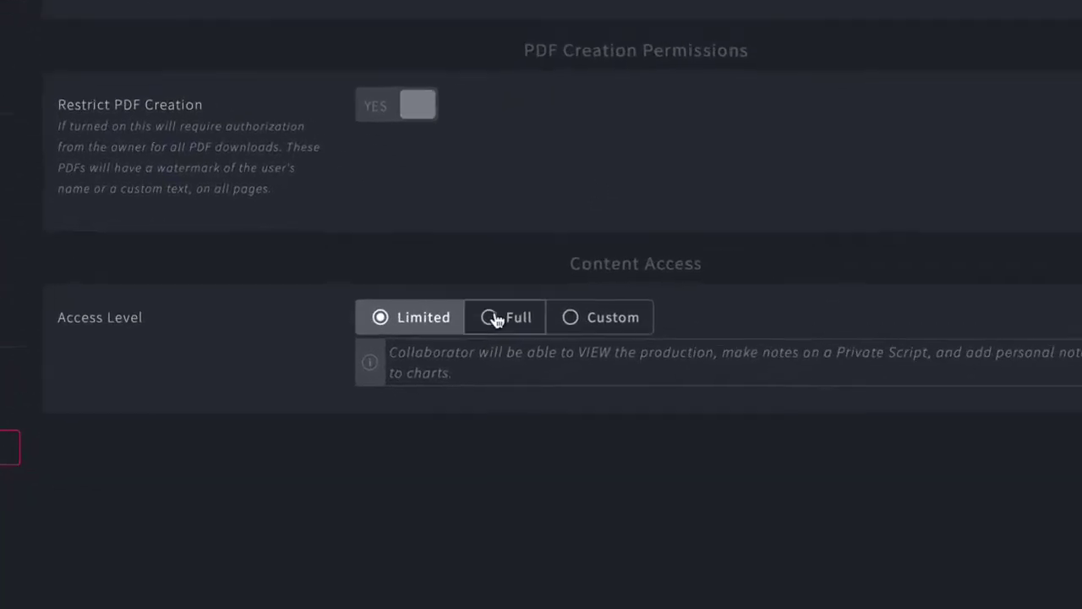
{"action": "left_click", "coordinate": [551, 382]}
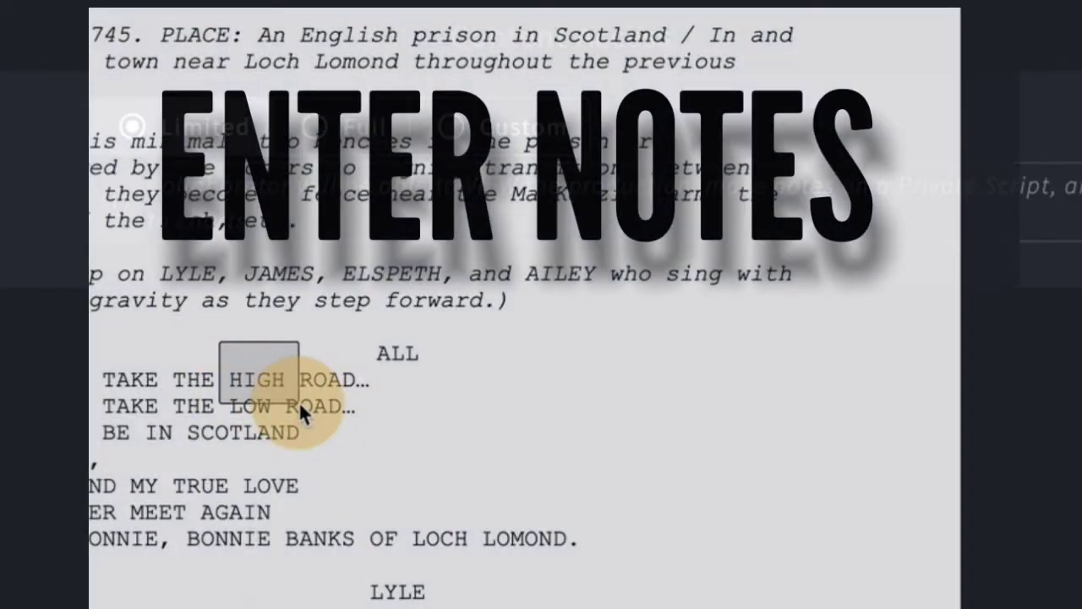
Add an LQ cue line at the word BANKS and commit the WARN: RAIL #45 note
{"action": "left_click", "coordinate": [279, 533]}
{"action": "left_click", "coordinate": [316, 593]}
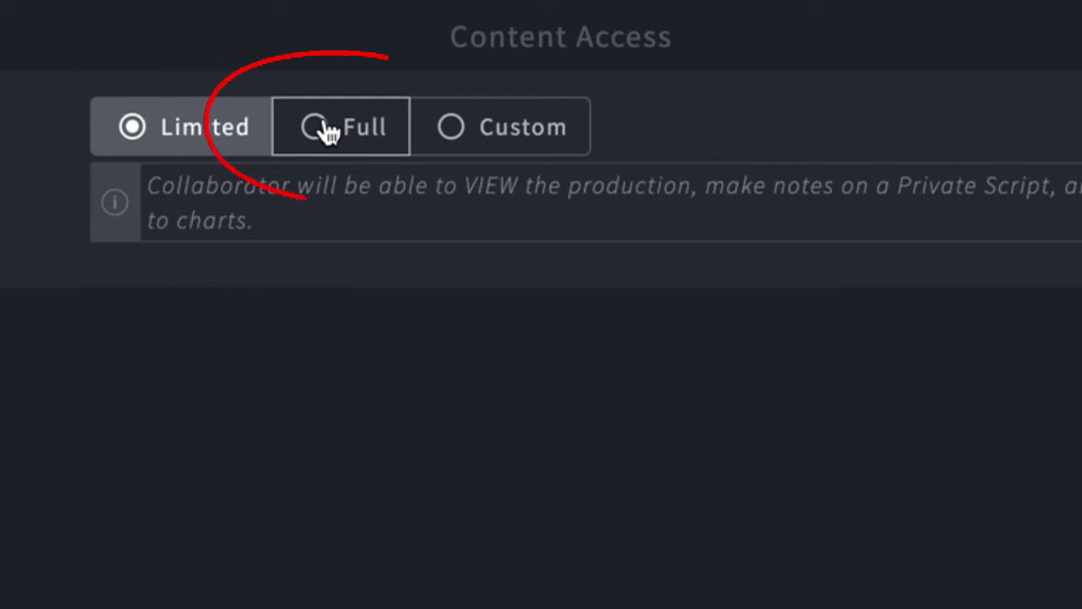
{"action": "left_click", "coordinate": [328, 129]}
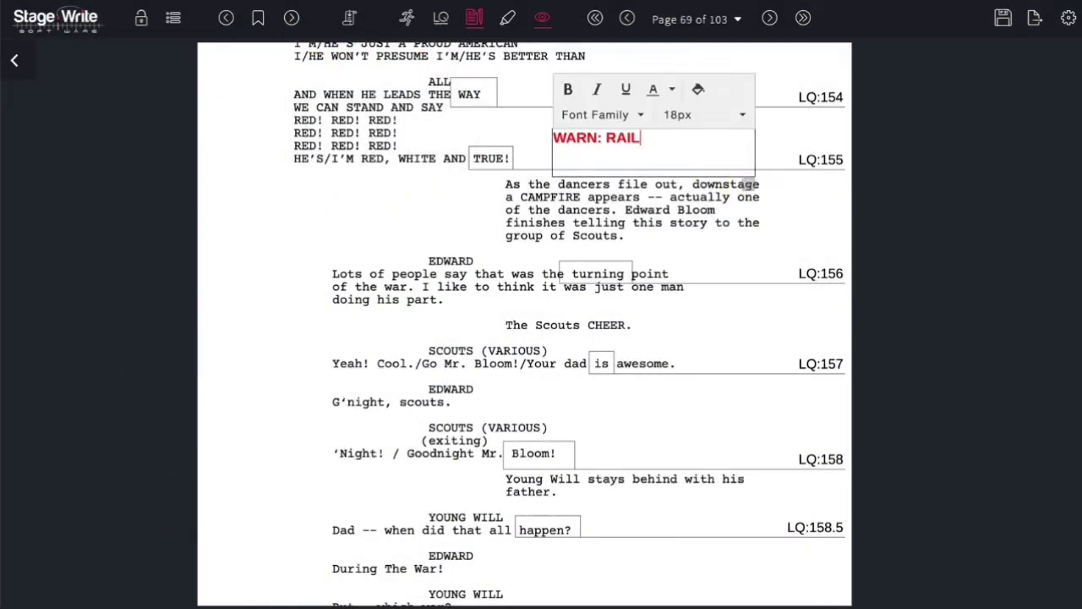
{"action": "left_click", "coordinate": [571, 125]}
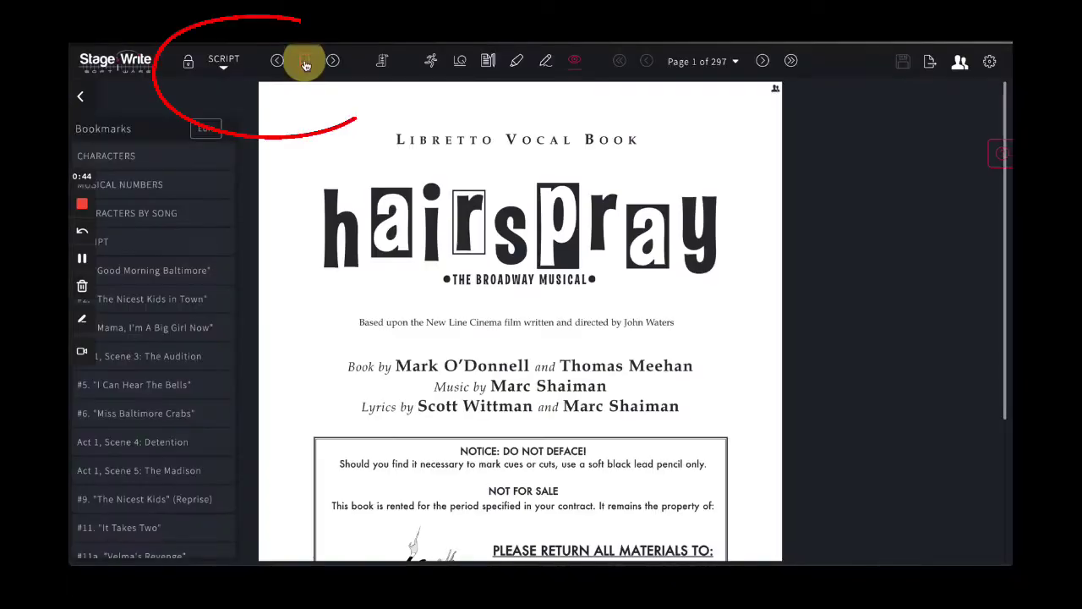
Via bookmarks, label a new cue LQ:124 and draw a note box beside LQ:122
{"action": "scroll", "coordinate": [159, 290], "scroll_direction": "down", "scroll_amount": 3}
{"action": "left_click", "coordinate": [165, 209]}
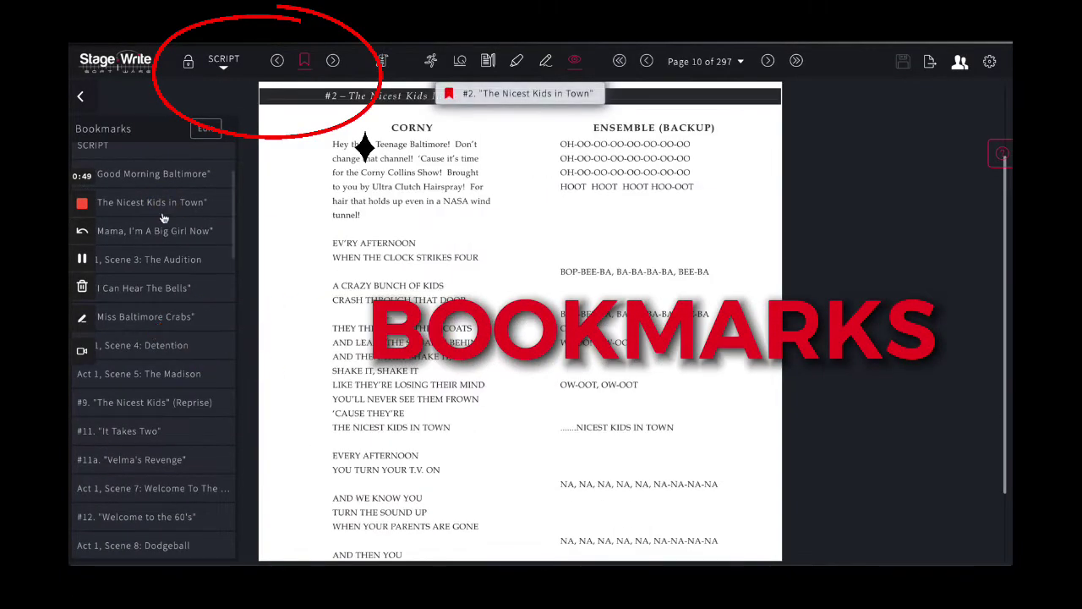
{"action": "left_click", "coordinate": [152, 345]}
{"action": "left_click", "coordinate": [560, 61]}
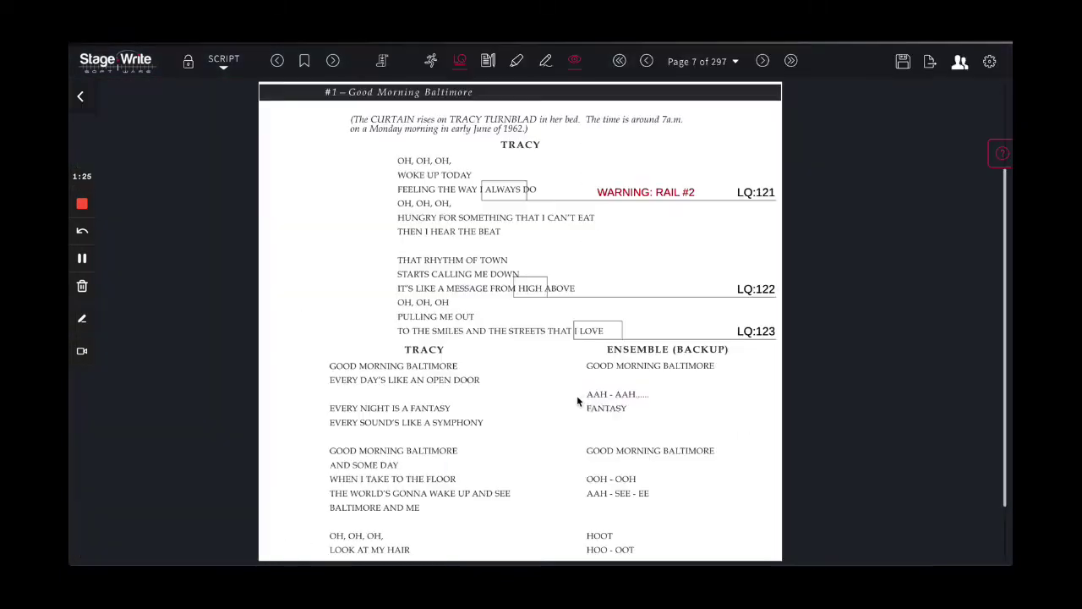
{"action": "type", "text": "LQ:124"}
{"action": "left_click", "coordinate": [648, 443]}
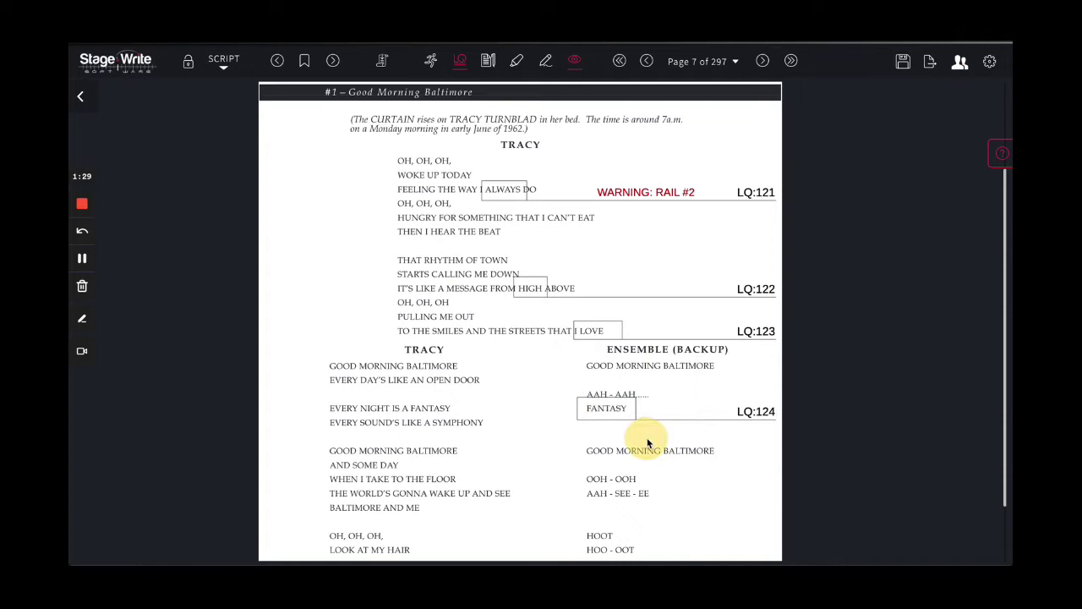
{"action": "left_click_drag", "start_coordinate": [699, 309], "coordinate": [723, 313]}
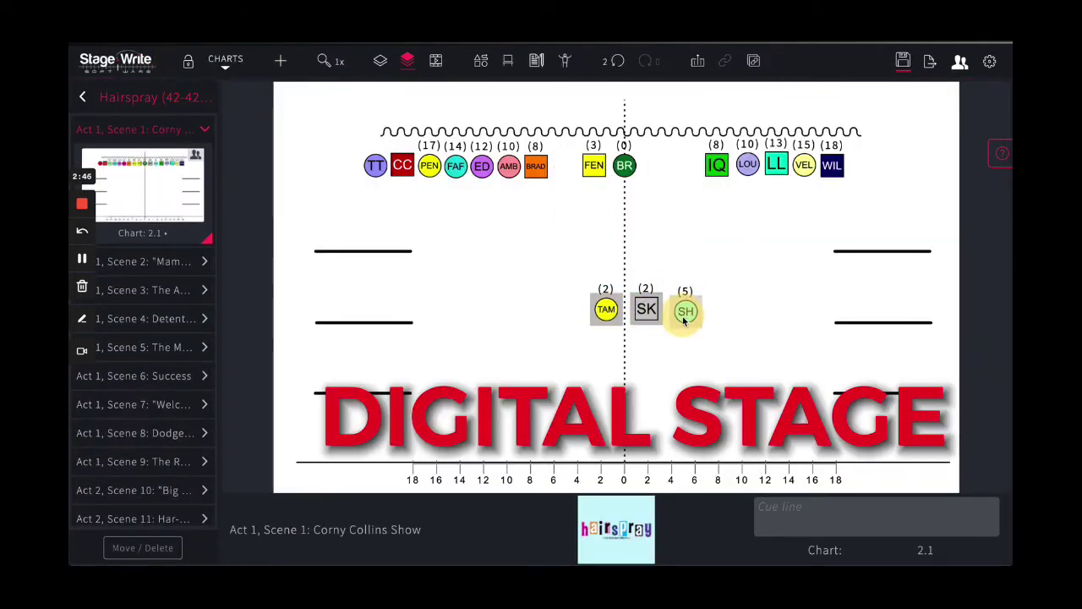
Place performer IQ on the stage just left of centre
{"action": "left_click_drag", "start_coordinate": [716, 165], "coordinate": [556, 318]}
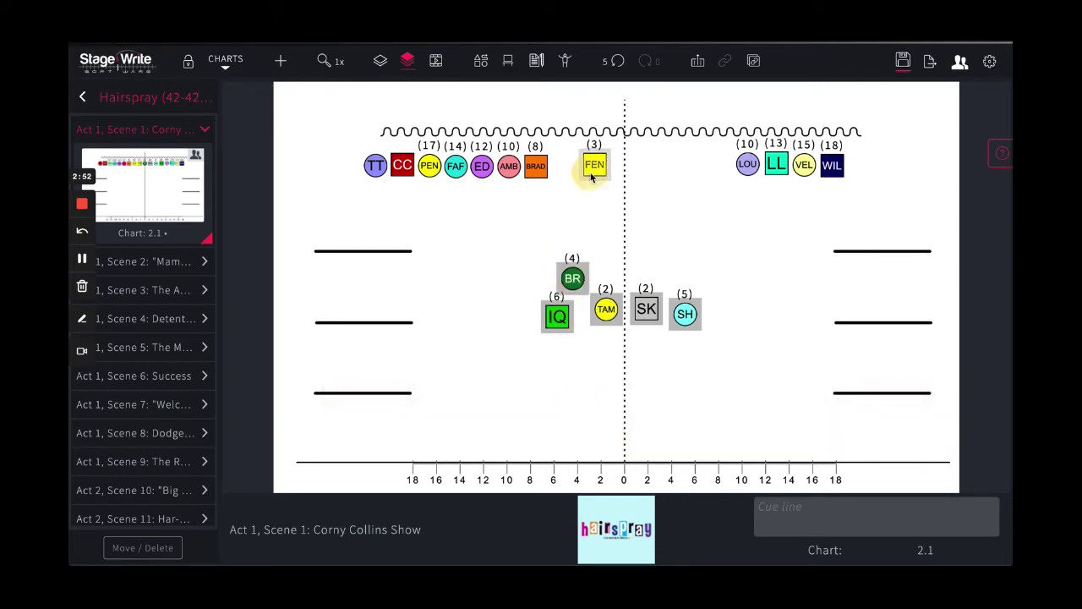